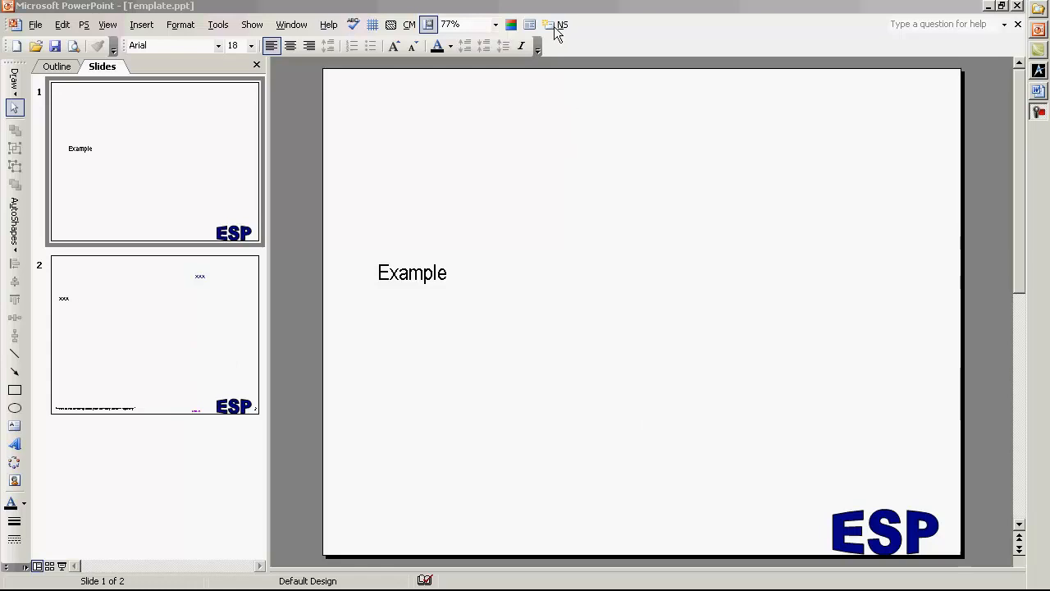
# Examine the slide master and the two XXX text boxes on slide 2.
pyautogui.click(391, 25)
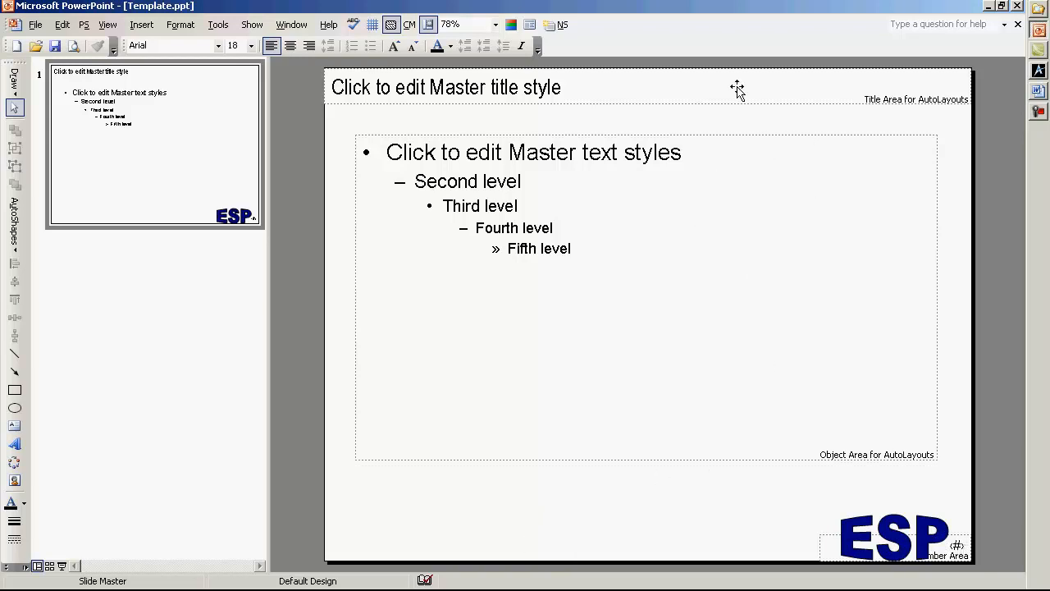
pyautogui.click(391, 24)
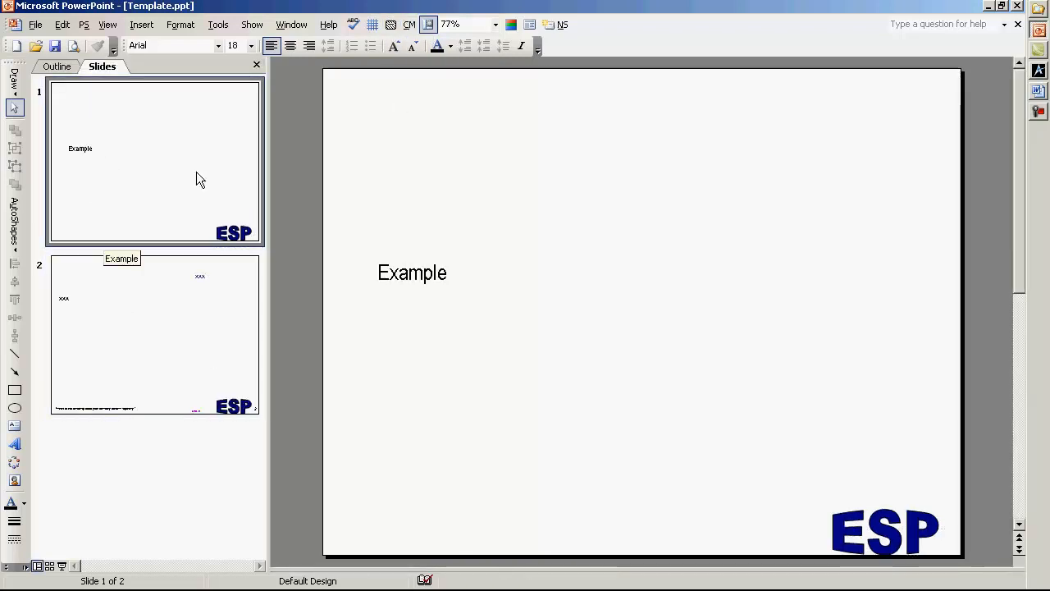
pyautogui.click(211, 344)
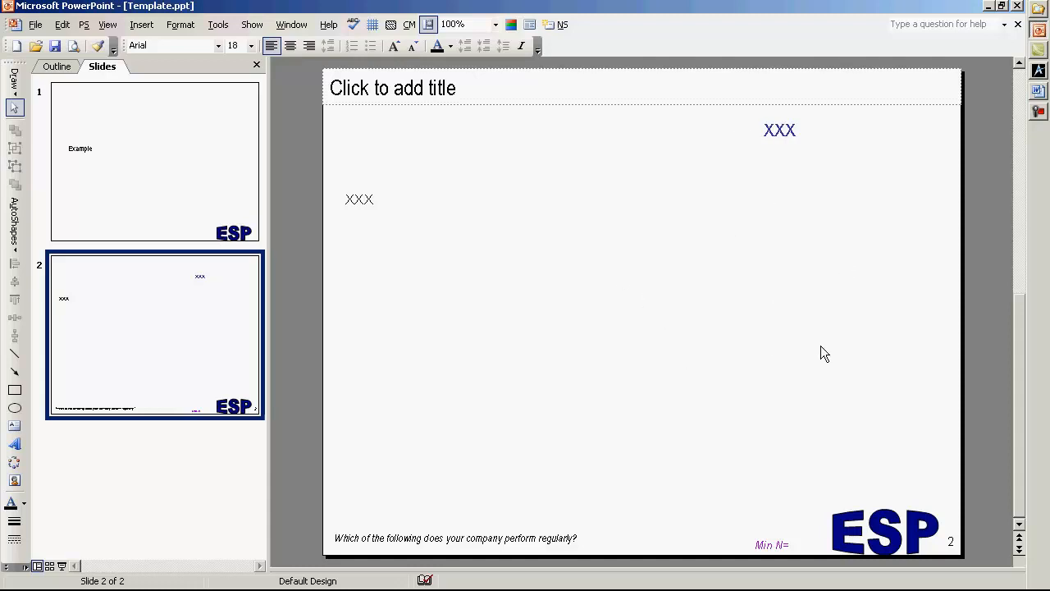
pyautogui.doubleClick(773, 129)
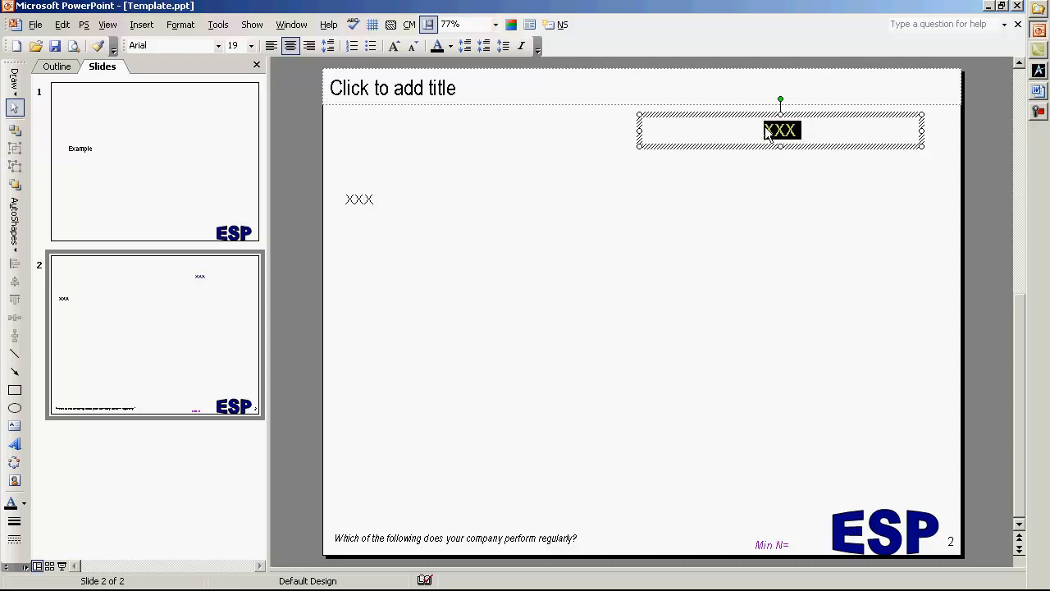
pyautogui.click(352, 198)
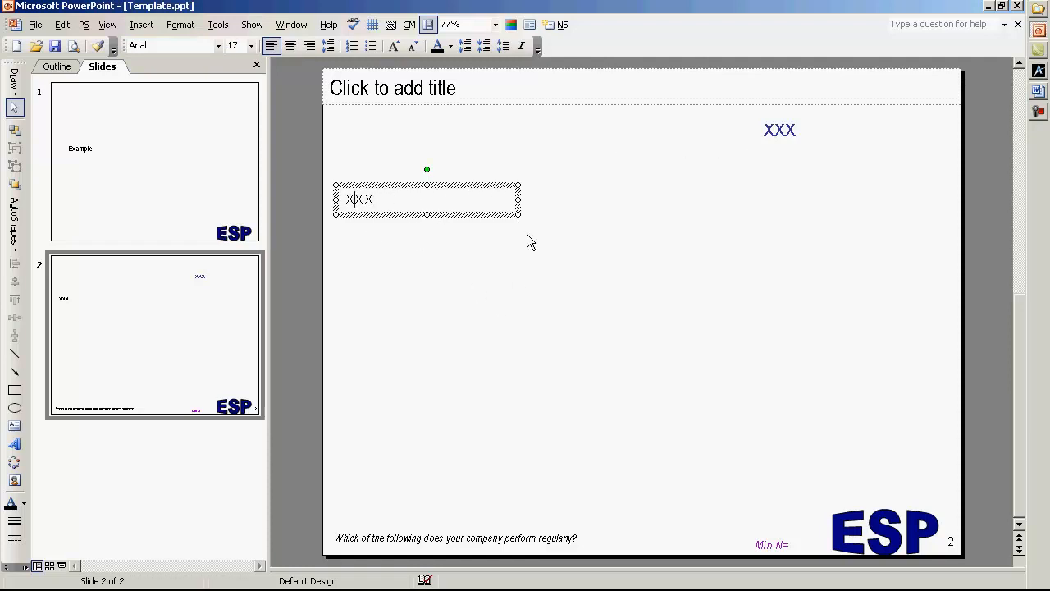
# Complete the "Min N=" note at the foot of slide 2 with 3,000.
pyautogui.click(763, 544)
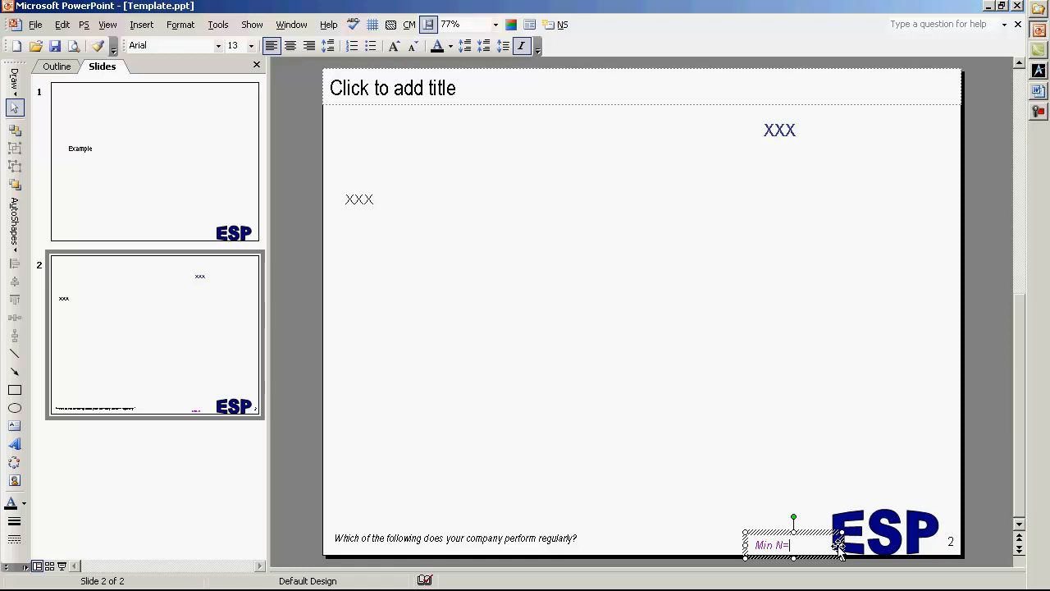
pyautogui.write('3,000')
# Replace the footer question on slide 2 with a two-line placeholder of x's and widen its text box slightly towards the Min N note.
pyautogui.tripleClick(442, 540)
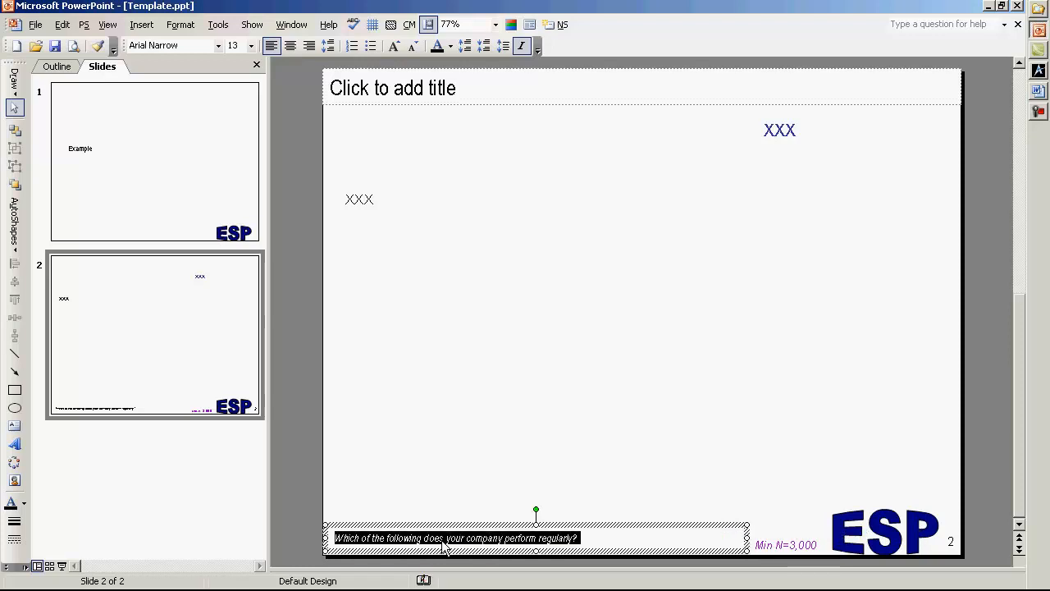
pyautogui.write('xxx')
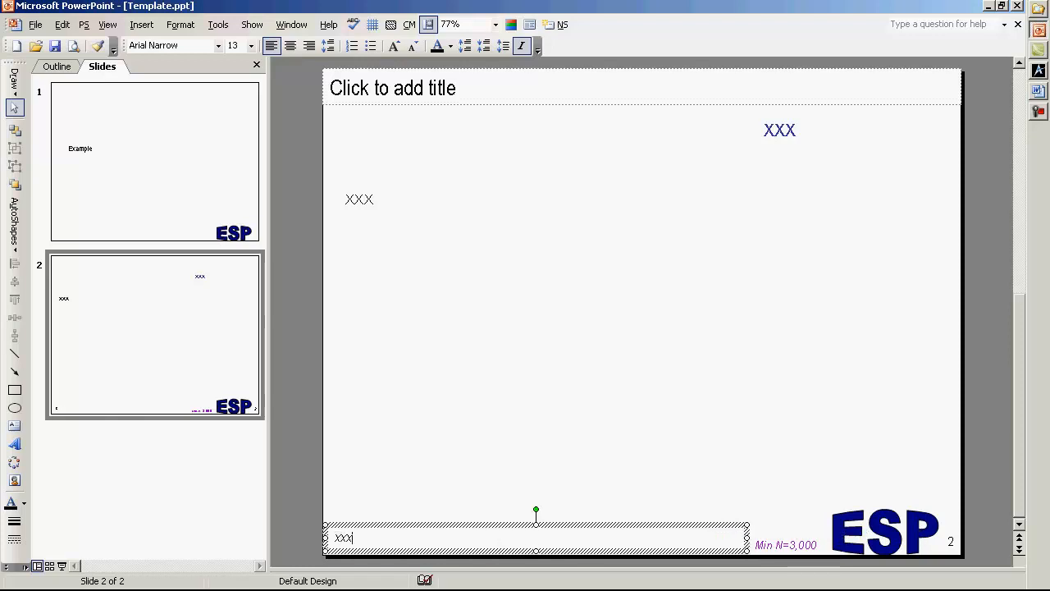
pyautogui.write('xxxxxxxxxxxxxxxxxxxxxxxxxxxxxxxxxxxxxxxxxxxxxxxxxxxxxxxxxxxxxxxxxxxxxxxxxxxxxxxxxxxxxxxxxxxxxxxxxxxxxxxxxx')
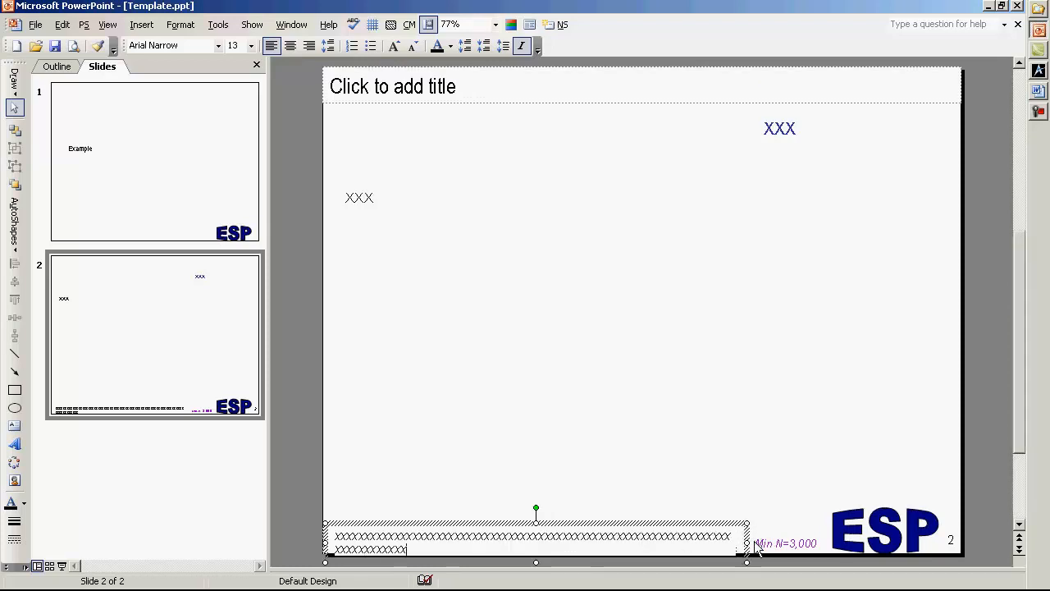
pyautogui.moveTo(750, 543); pyautogui.dragTo(755, 543)
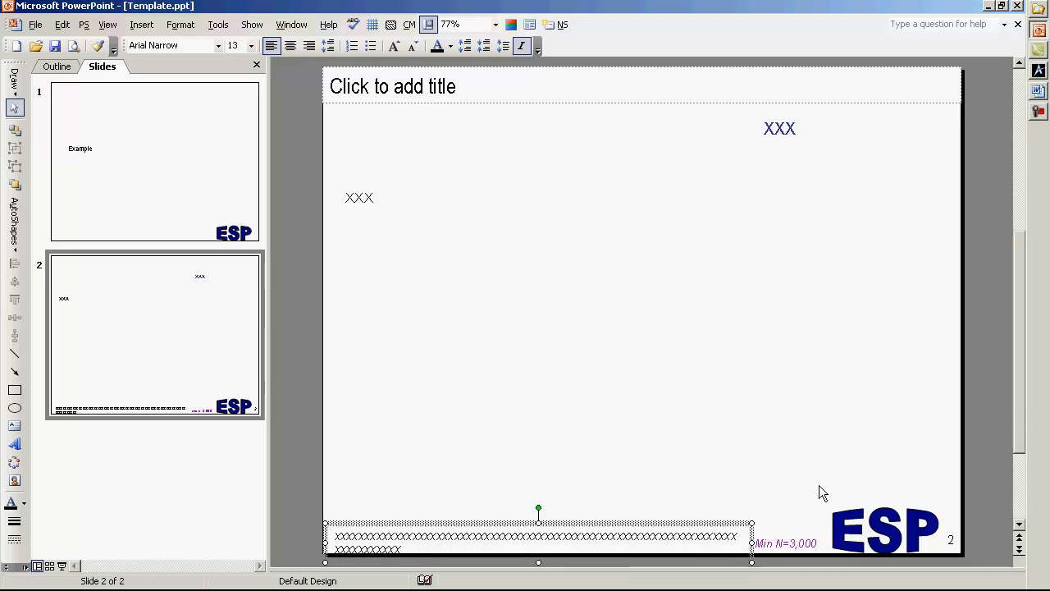
pyautogui.click(831, 440)
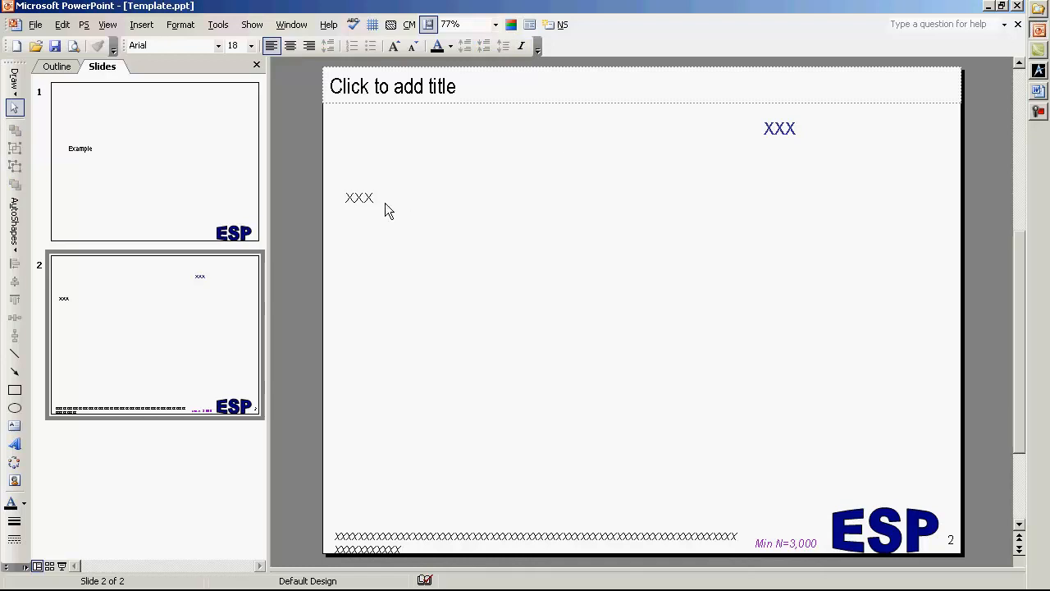
# Copy slide 2 and paste seven duplicates of it at the end of the presentation.
pyautogui.click(230, 306)
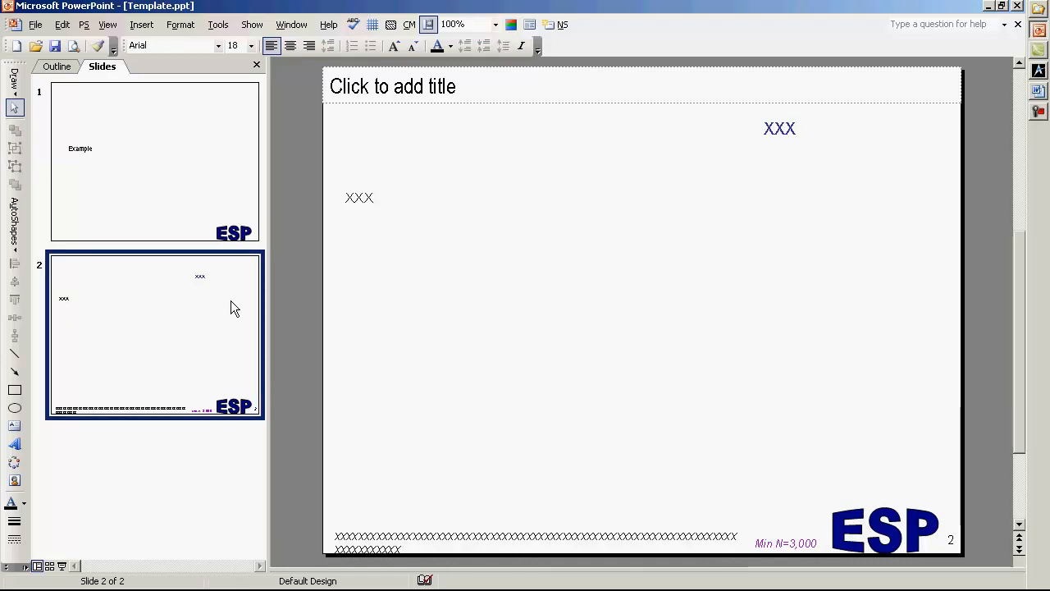
pyautogui.click(219, 439)
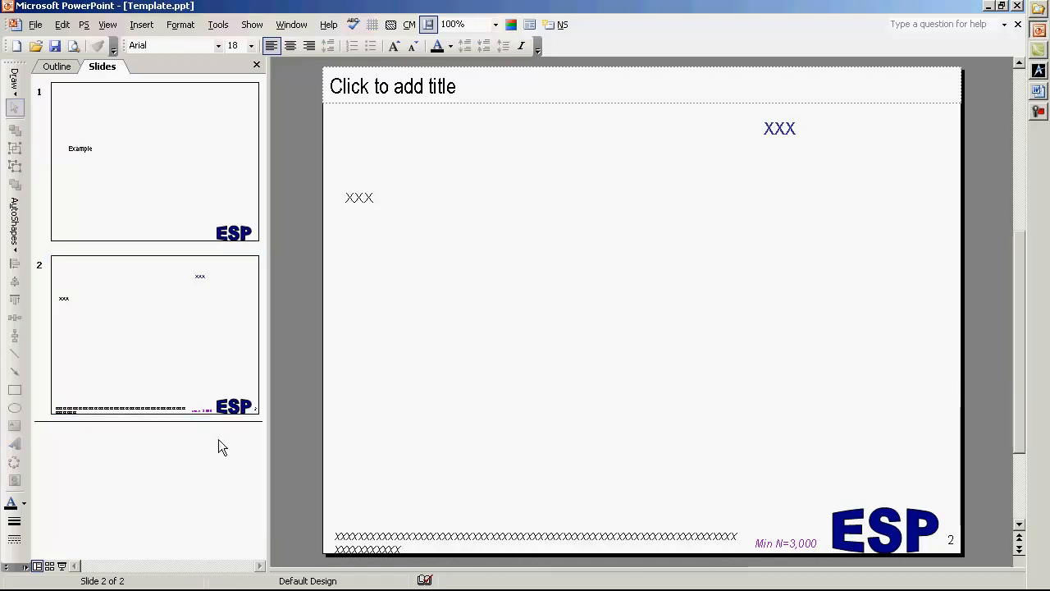
pyautogui.hotkey('ctrl', 'v')
pyautogui.hotkey('ctrl', 'v')
pyautogui.hotkey('ctrl', 'v')
pyautogui.hotkey('ctrl', 'v')
pyautogui.hotkey('ctrl', 'v')
pyautogui.hotkey('ctrl', 'v')
pyautogui.hotkey('ctrl', 'v')
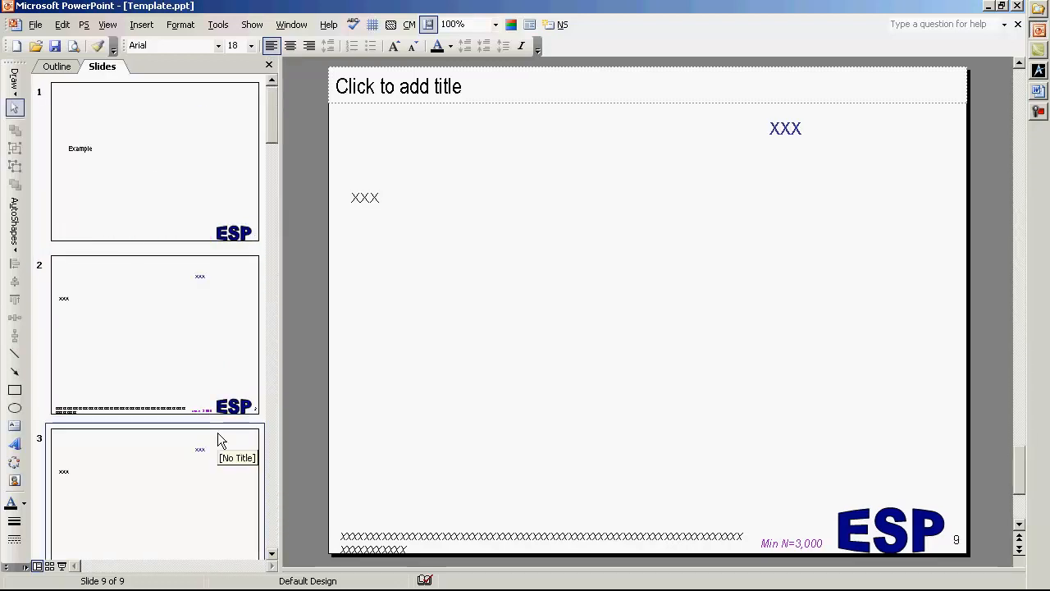
# Replace slide 2's footer placeholder with "Which of the following does your company perform regularly?" from Employee_Sat_Survey.doc in Word.
pyautogui.click(233, 342)
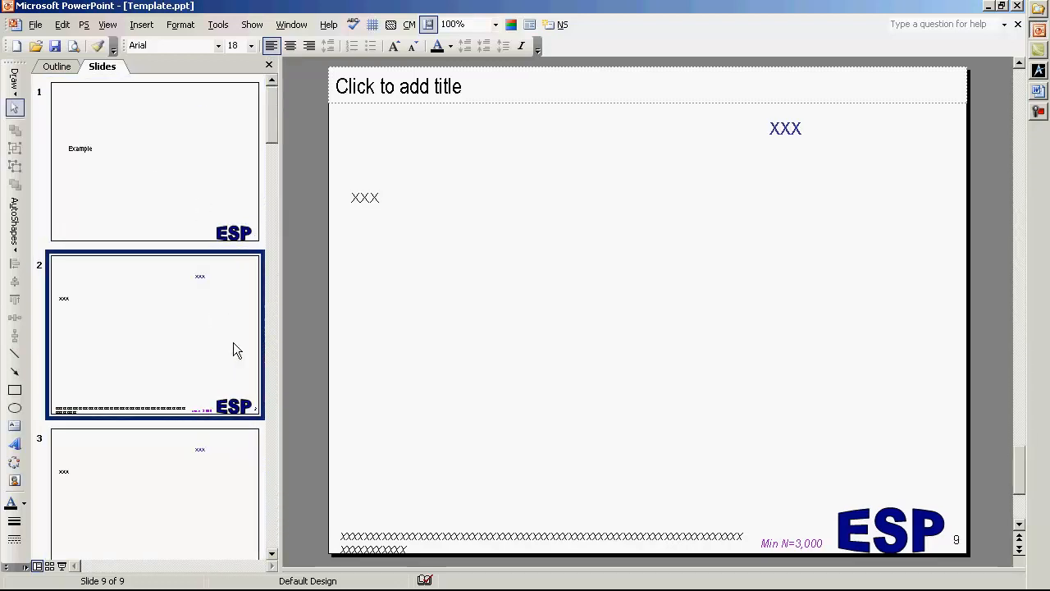
pyautogui.click(229, 173)
pyautogui.click(183, 320)
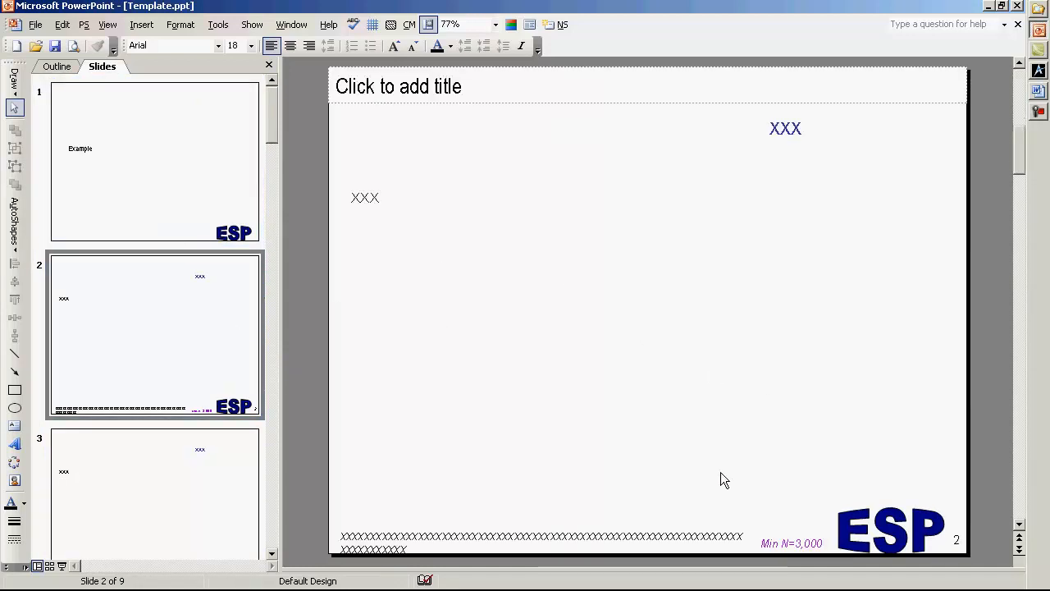
pyautogui.tripleClick(658, 545)
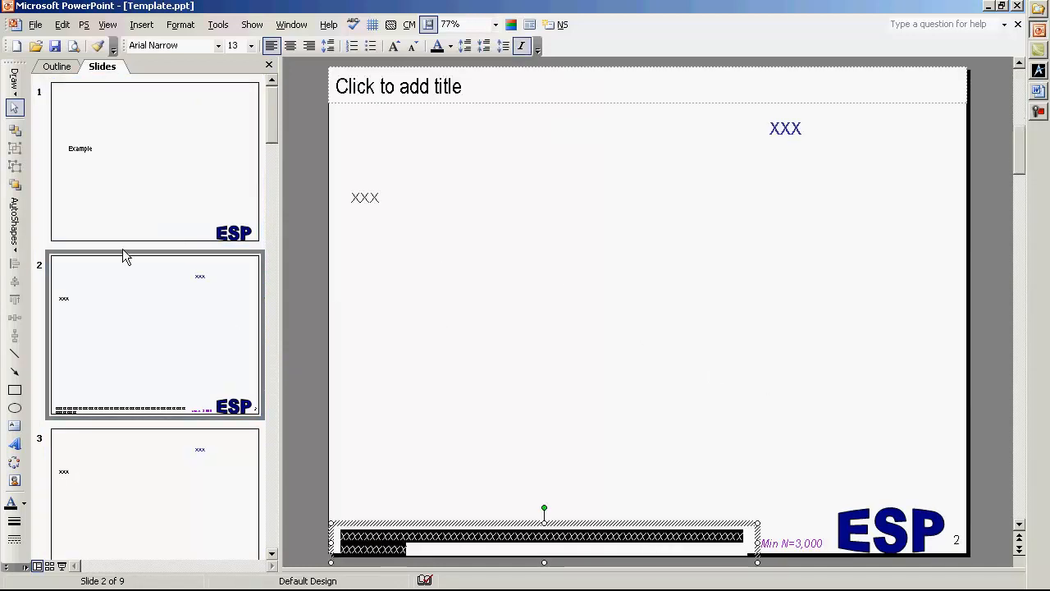
pyautogui.hotkey('alt', 'Tab')
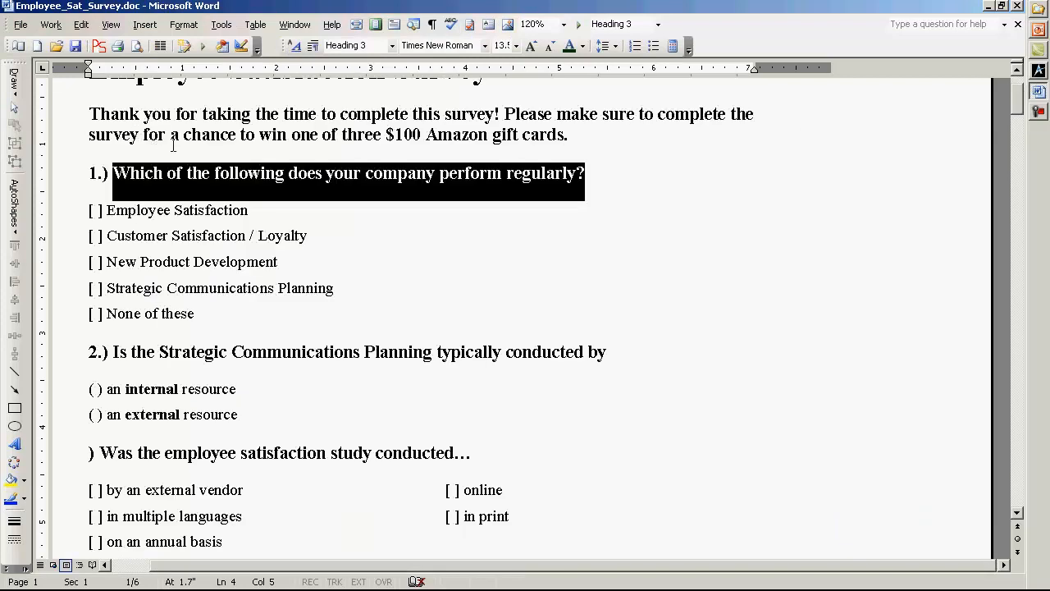
pyautogui.hotkey('alt', 'Tab')
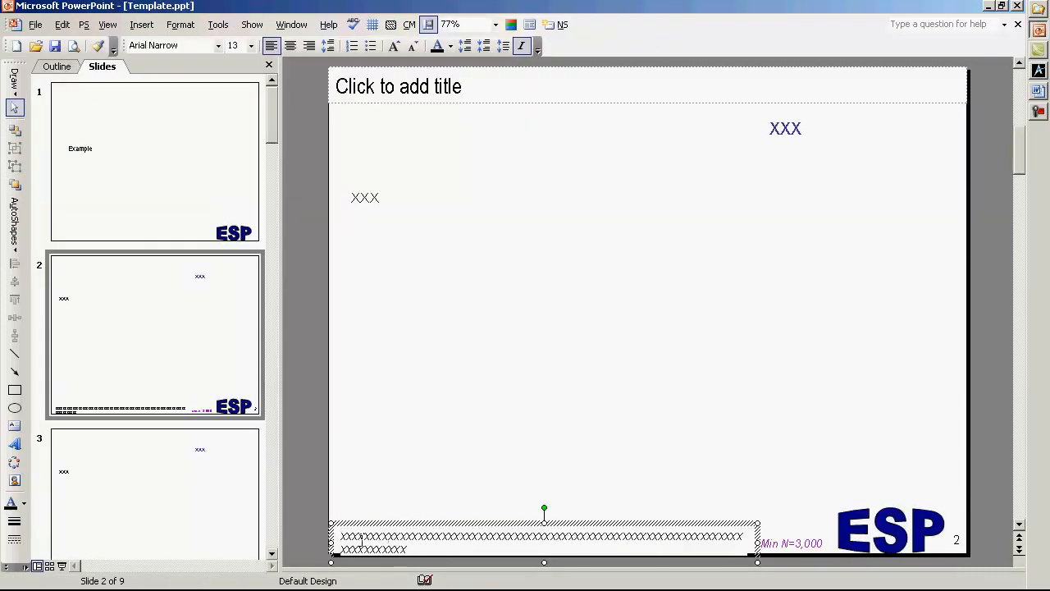
pyautogui.tripleClick(414, 550)
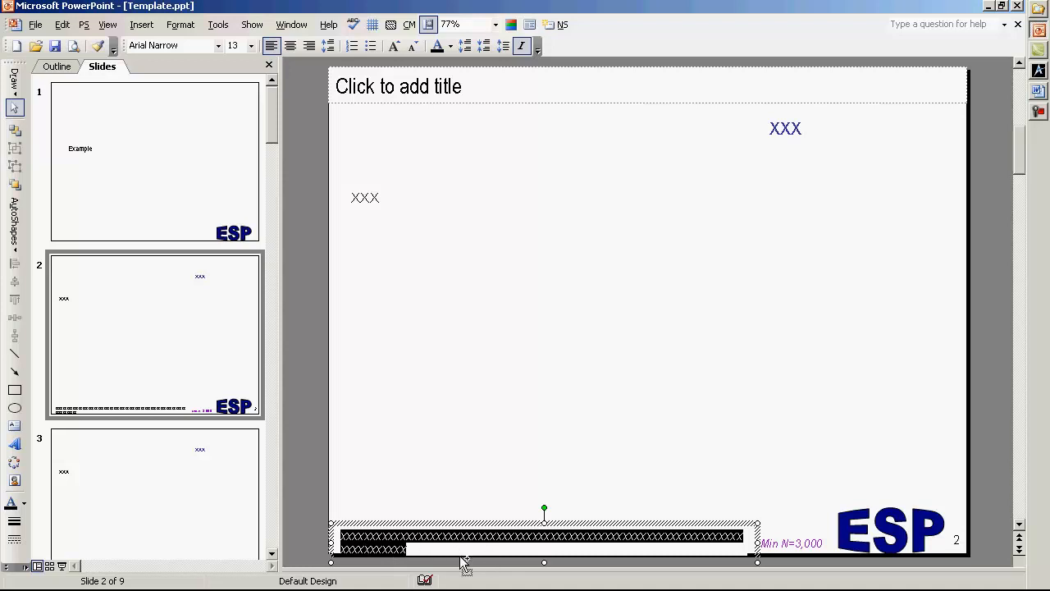
pyautogui.write('Which of the following does your company perform regularly?')
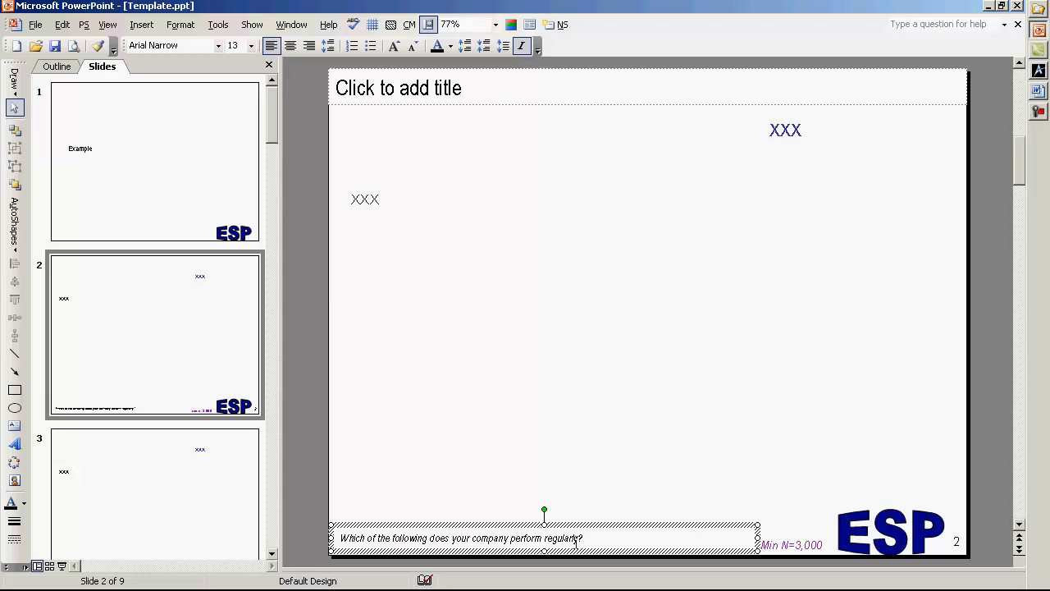
# Replace the blue XXX heading on slide 2 with "Perform Regularly".
pyautogui.doubleClick(786, 131)
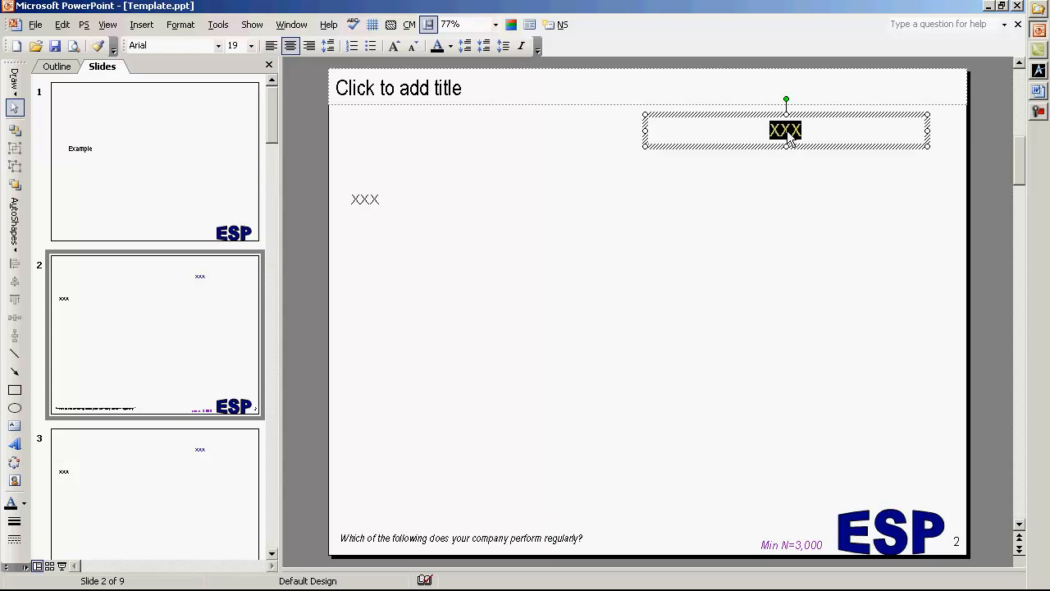
pyautogui.write('Perform Regularly')
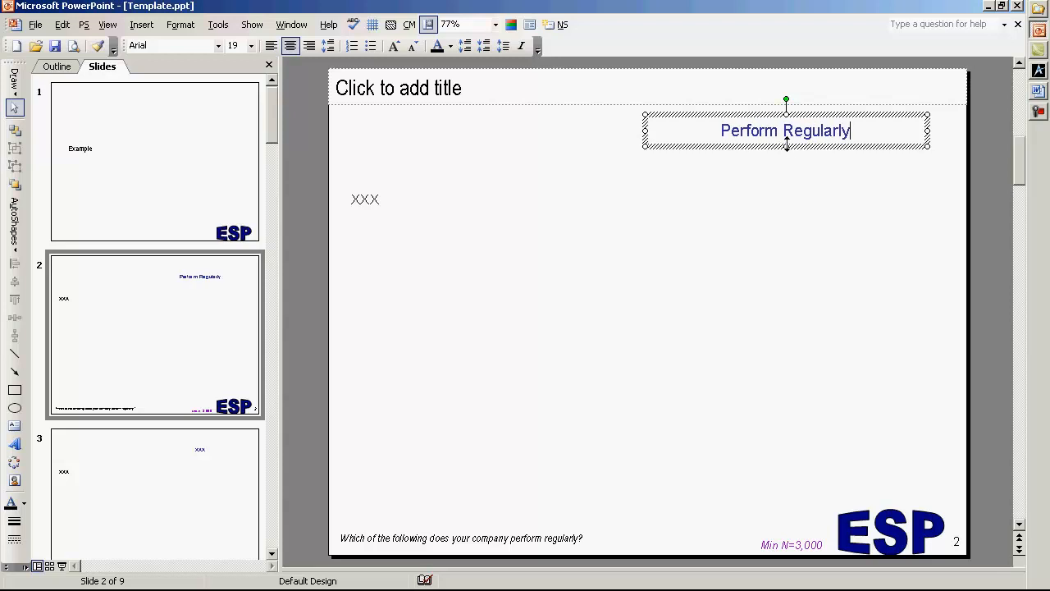
pyautogui.click(752, 283)
# Copy "Is the Strategic Communications Planning typically conducted by" from the Word survey and paste it over slide 3's footer placeholder with Paste Special.
pyautogui.click(227, 464)
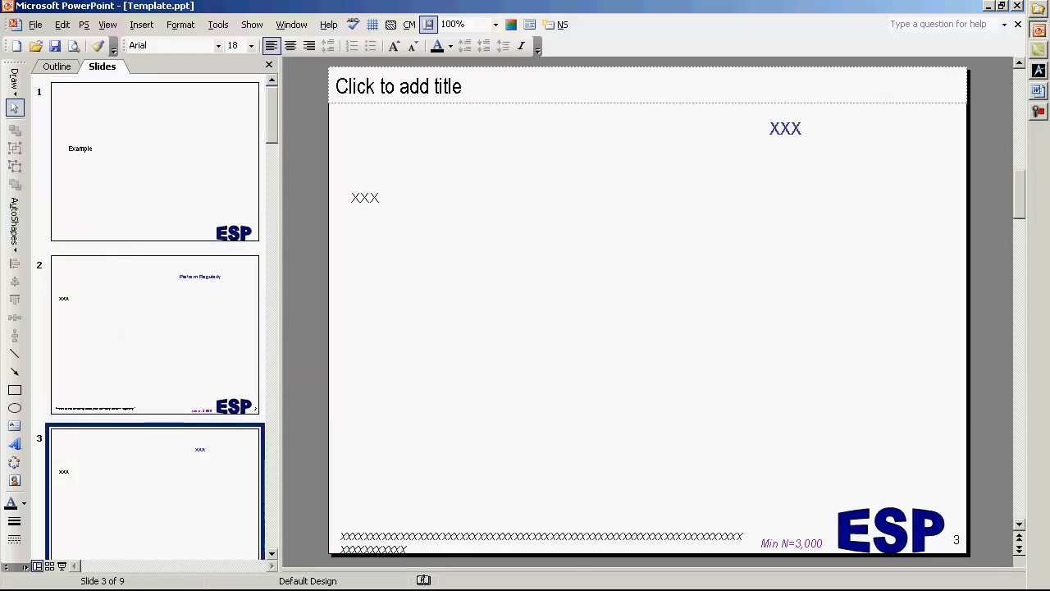
pyautogui.hotkey('alt', 'Tab')
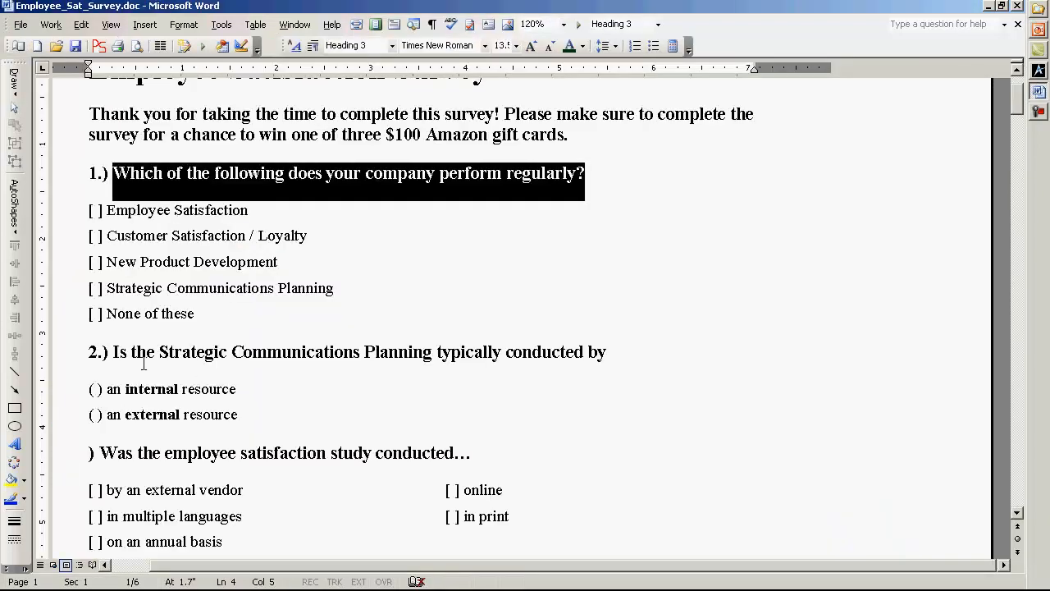
pyautogui.moveTo(113, 352); pyautogui.dragTo(608, 359)
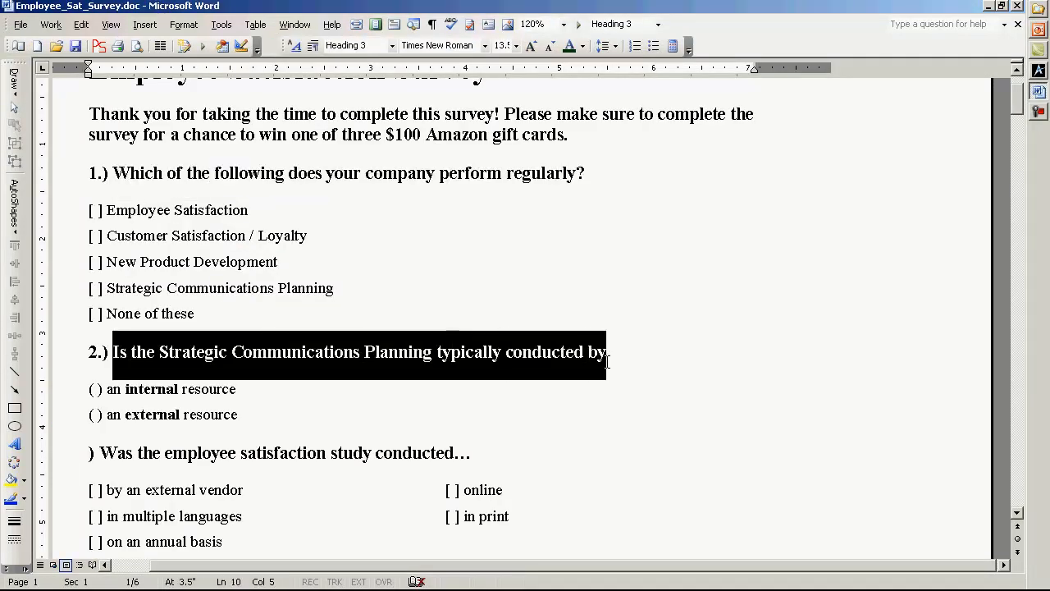
pyautogui.hotkey('ctrl', 'c')
pyautogui.hotkey('alt', 'Tab')
pyautogui.click(582, 536)
pyautogui.hotkey('ctrl', 'a')
pyautogui.hotkey('alt', 'e')
pyautogui.press('s')
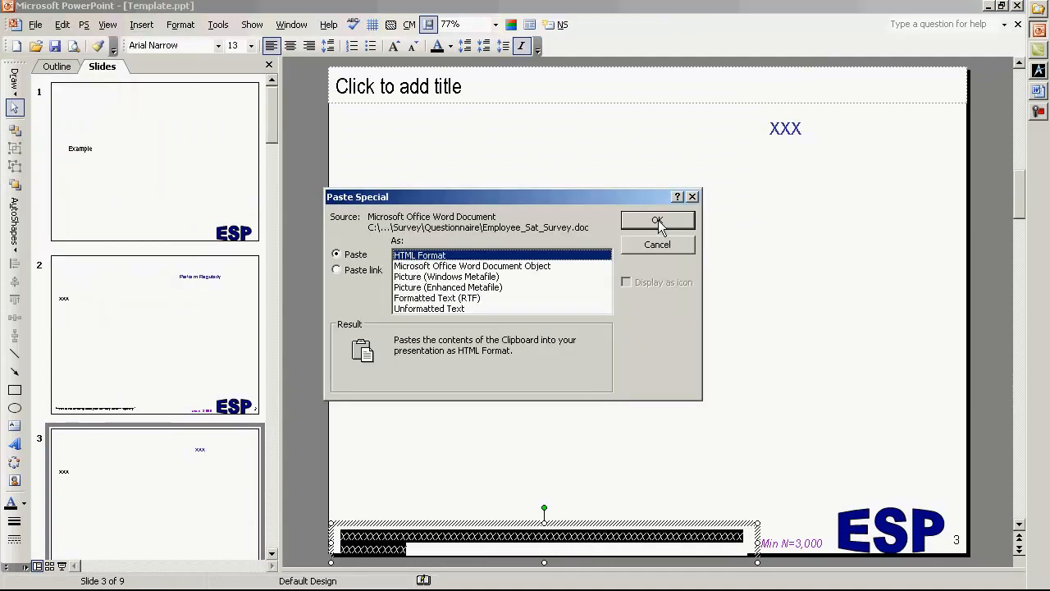
pyautogui.click(658, 220)
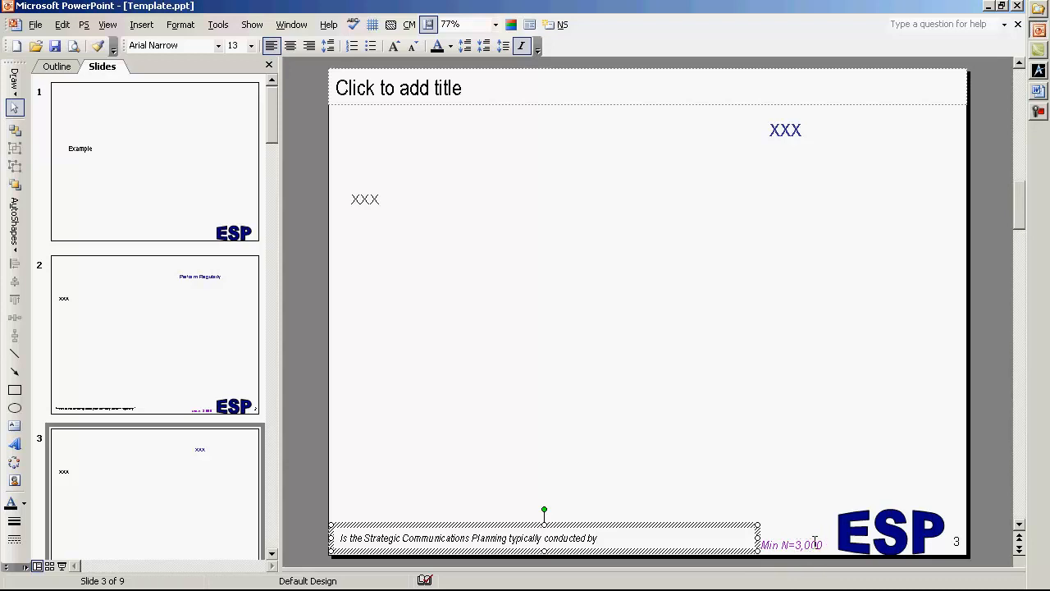
pyautogui.click(740, 315)
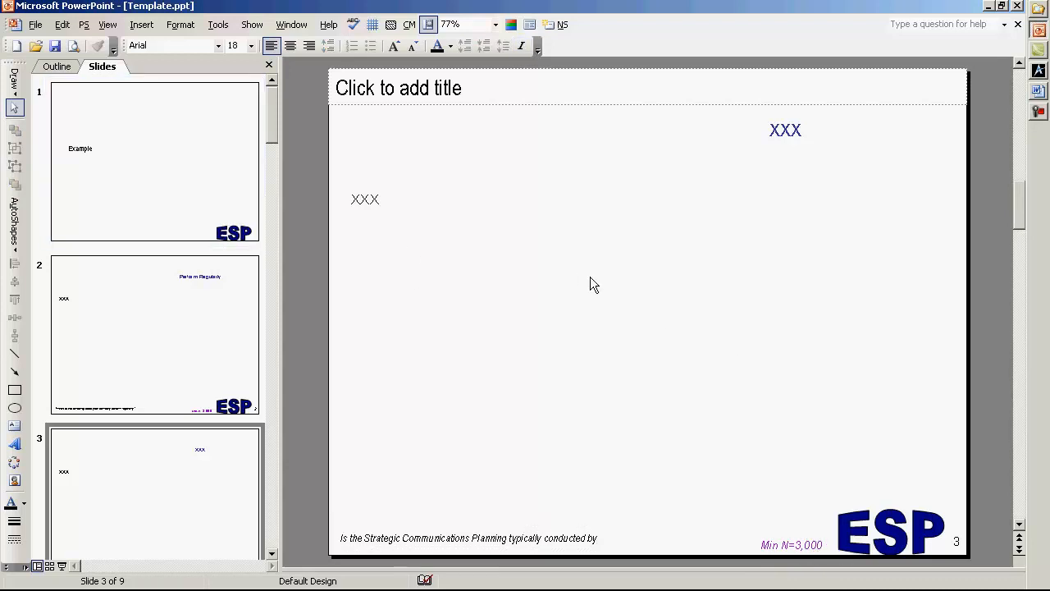
pyautogui.scroll(2, 593, 279)
pyautogui.scroll(-2, 593, 281)
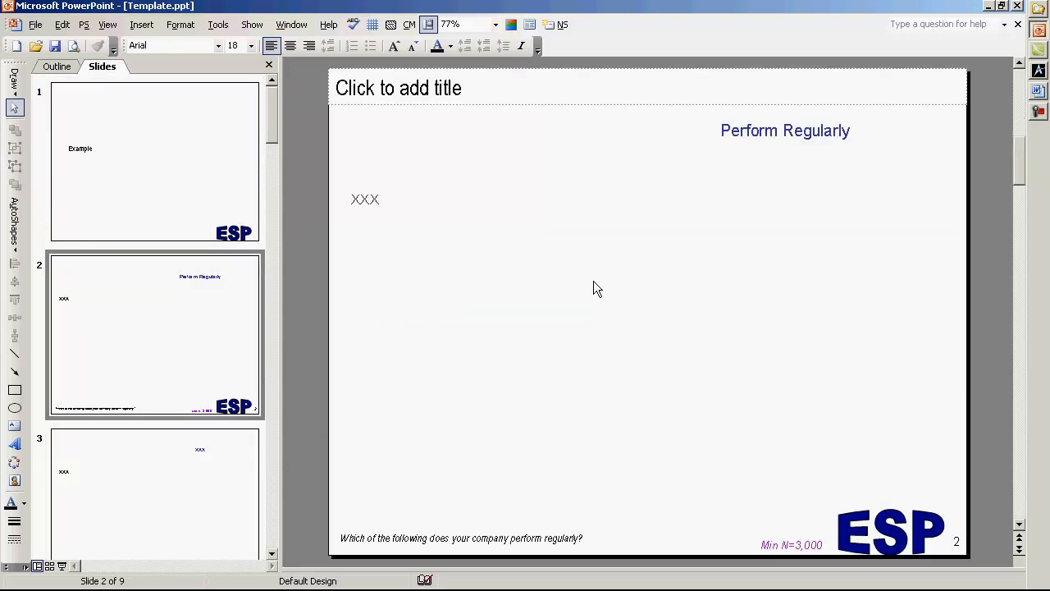